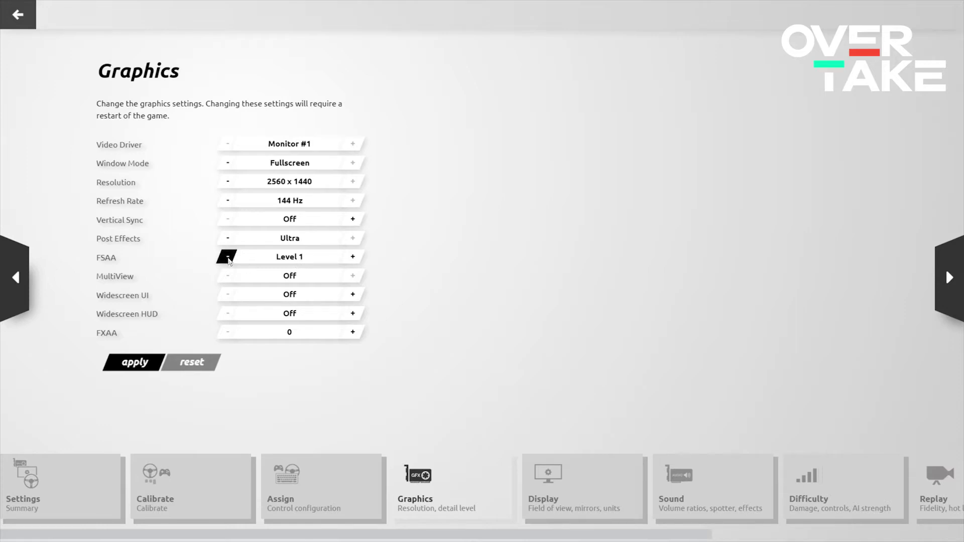
Step: Raise the FSAA level by two increments and open the Display settings
click(353, 264)
click(353, 263)
click(578, 497)
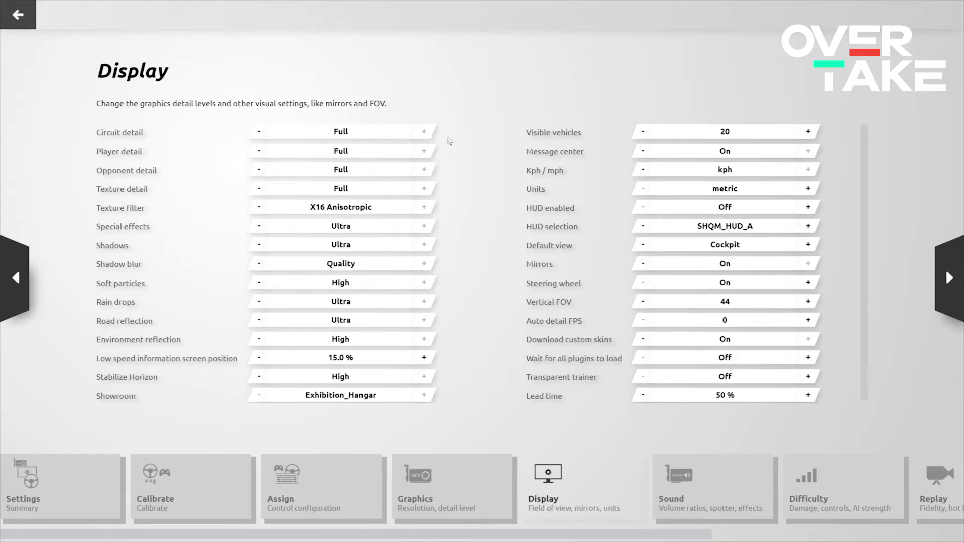
Step: Try lower Shadows and Shadow blur levels, returning Shadows to Ultra and Shadow blur to Quality
click(257, 245)
click(257, 244)
click(424, 245)
click(424, 244)
click(259, 266)
click(259, 267)
click(424, 264)
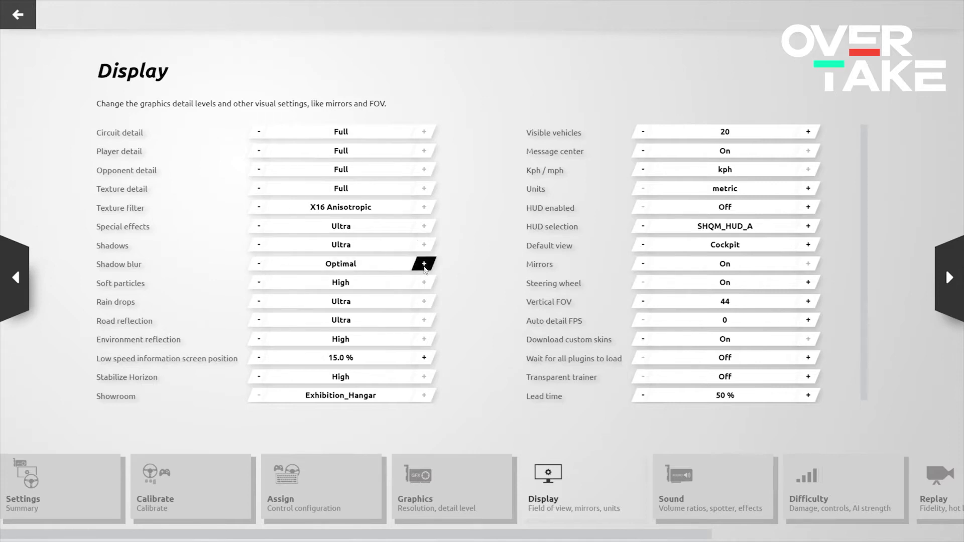
click(424, 264)
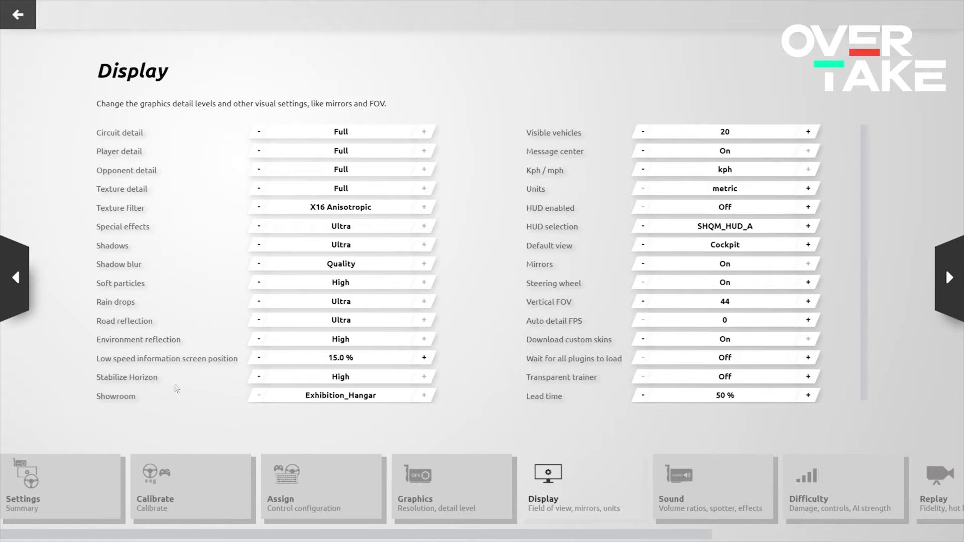
Step: Try lower Stabilize Horizon levels and return the setting to High
click(265, 377)
click(423, 377)
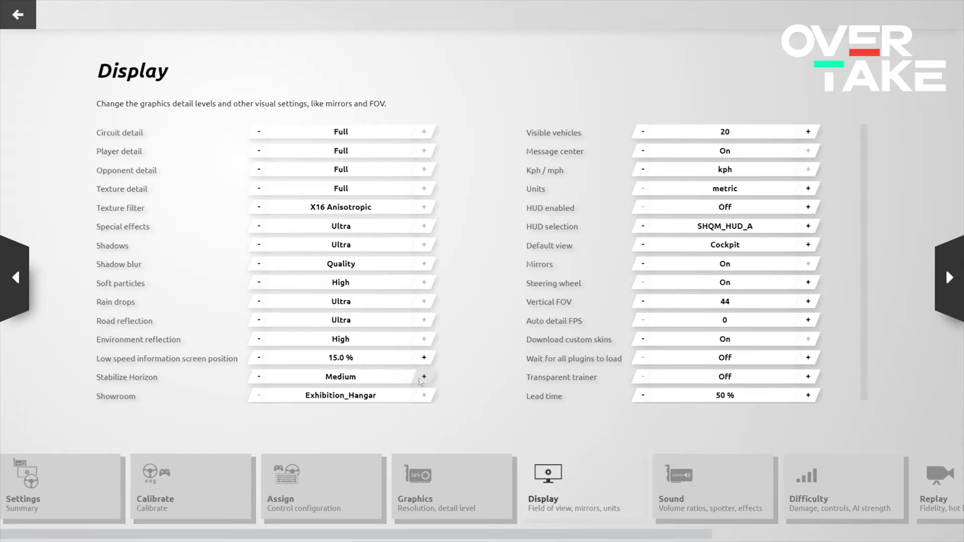
click(420, 381)
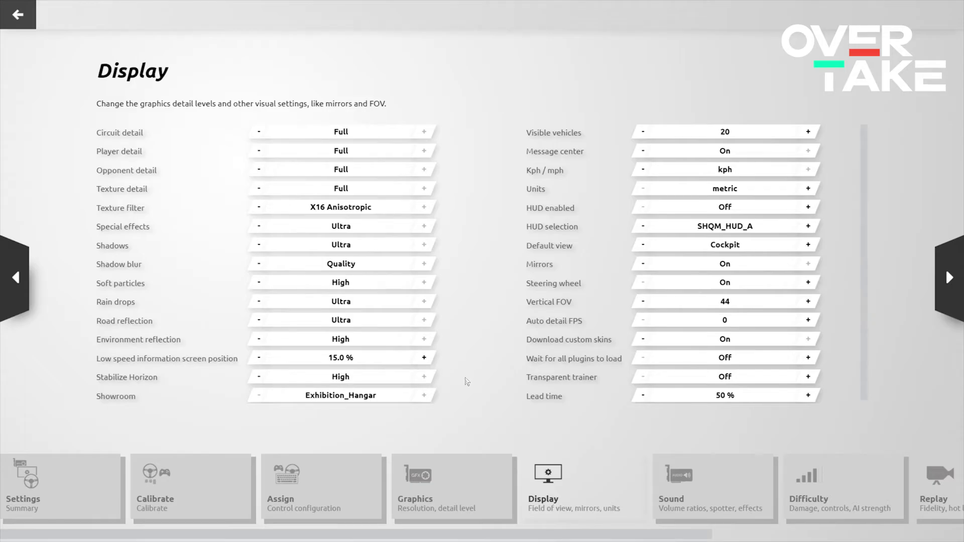
Step: Cycle the HUD selection through the installed layouts, including 397HUD, SHQM_HUD and SHQM_HUD_CX
click(642, 227)
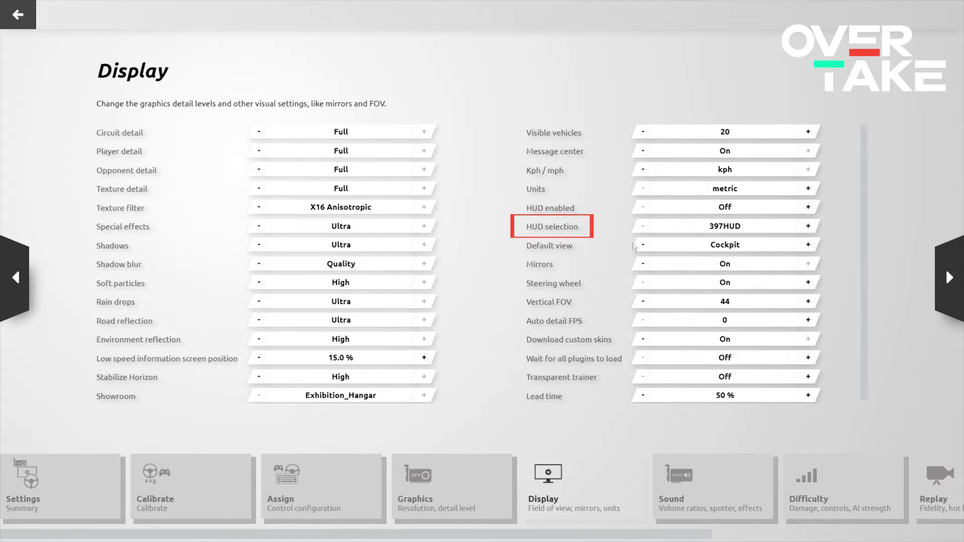
click(808, 226)
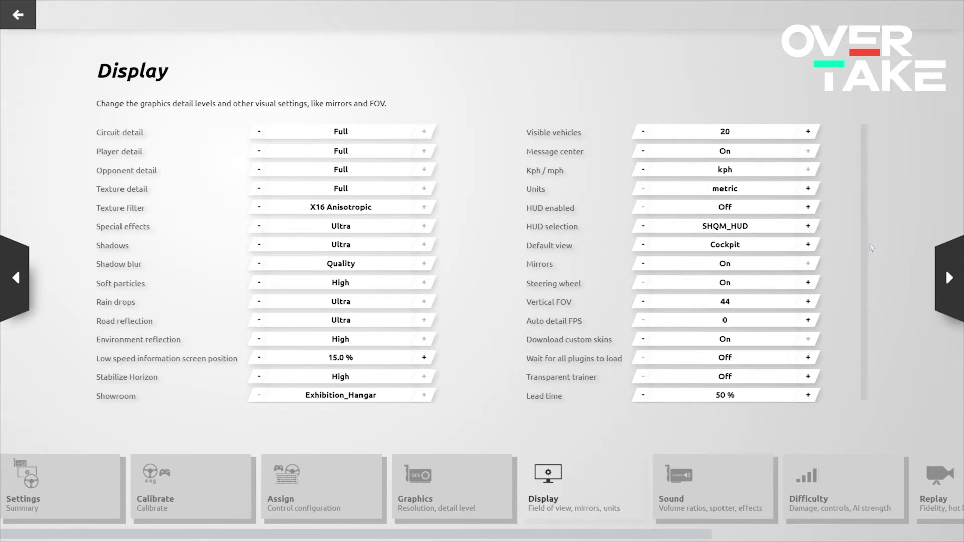
click(814, 229)
click(814, 229)
click(814, 229)
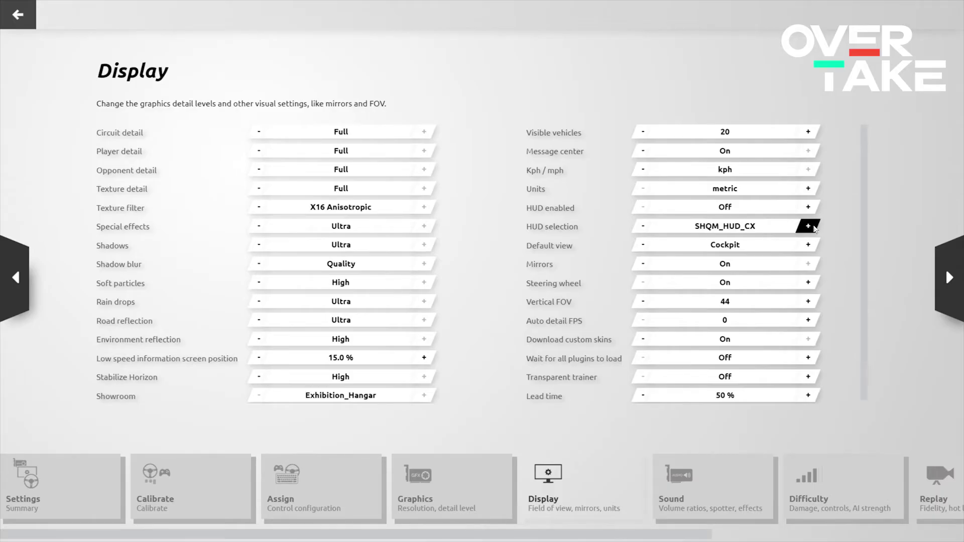
click(814, 229)
click(644, 230)
click(645, 230)
click(645, 229)
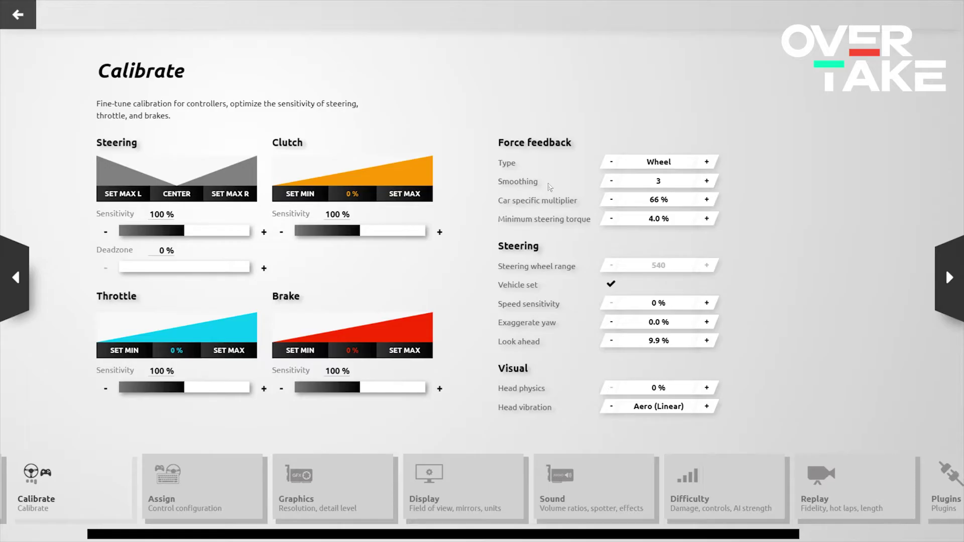
Step: Lower the force feedback Smoothing to 1 and return it to 3 in the Calibrate settings
click(611, 181)
click(611, 181)
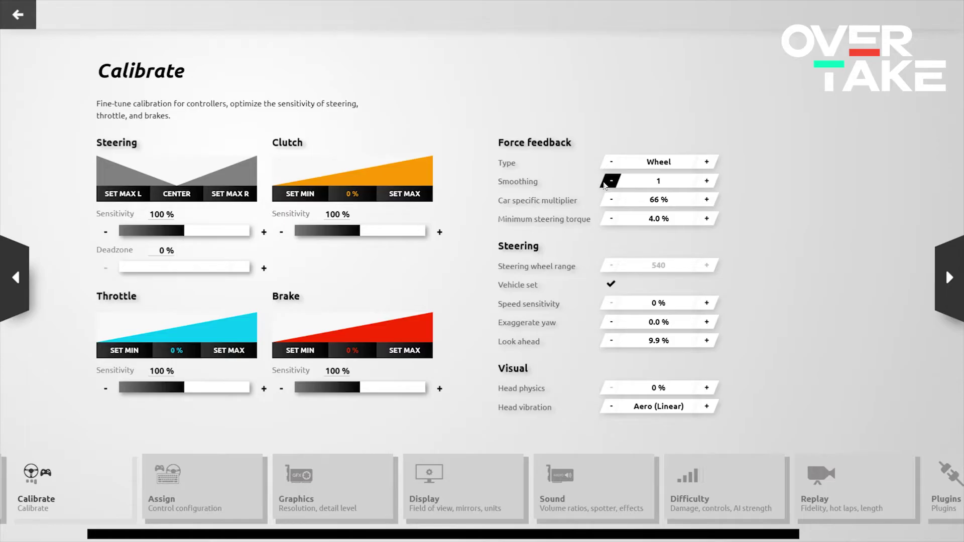
click(709, 180)
click(709, 181)
click(709, 180)
Step: Set the force feedback Minimum steering torque to 0.0 %
click(611, 218)
click(705, 220)
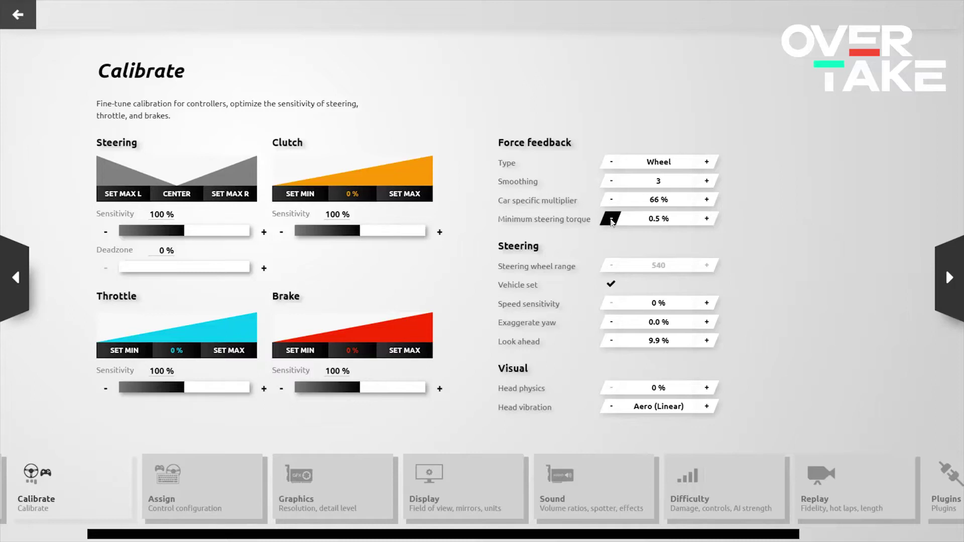
click(612, 220)
Step: Turn off Vehicle set, adjust the Steering wheel range down and back to 540, and turn Vehicle set on again
click(610, 284)
click(612, 266)
click(706, 266)
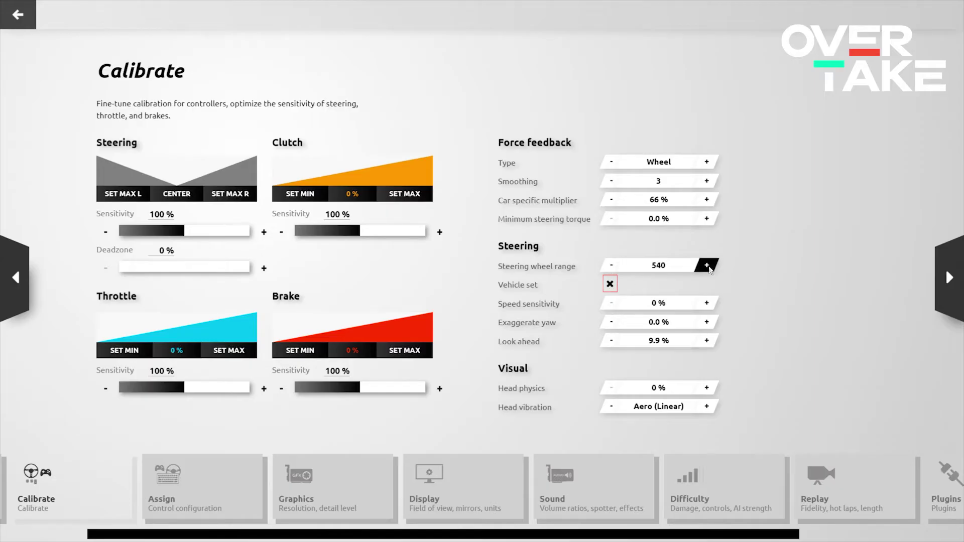
click(610, 284)
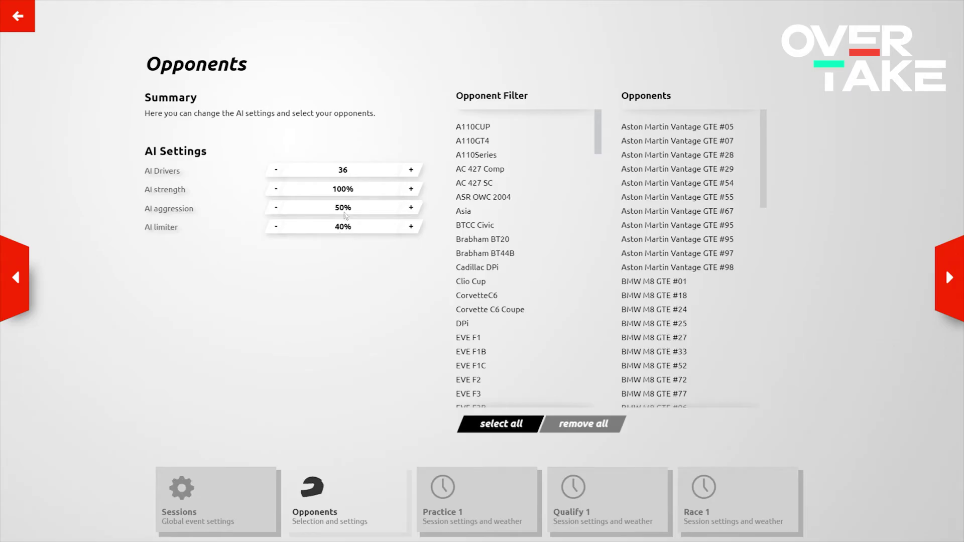
Step: Look through the Practice 1 and Race 1 session settings of the event
click(444, 499)
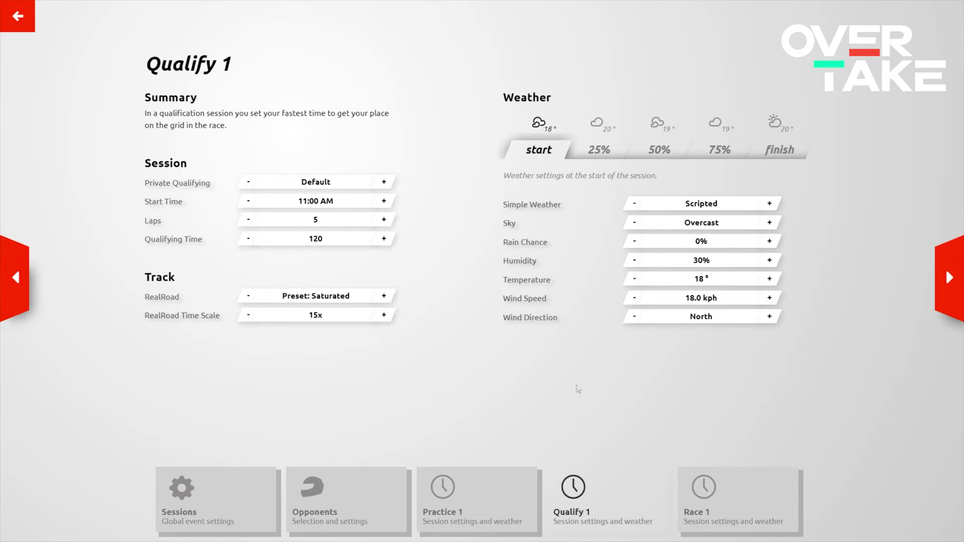
click(723, 482)
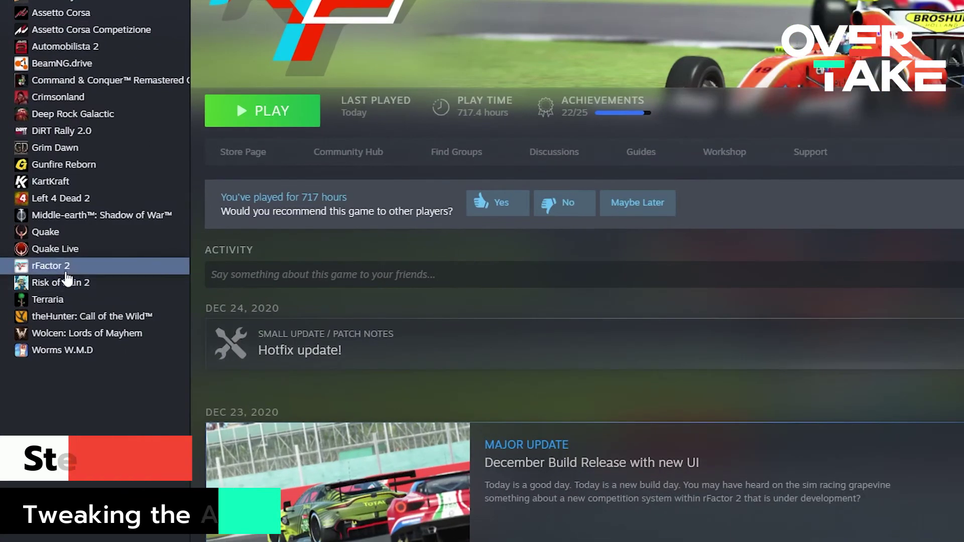
Step: Switch to Steam, browse the local files of rFactor 2 and open the player folder inside UserData
right_click(40, 246)
mouse_move(121, 345)
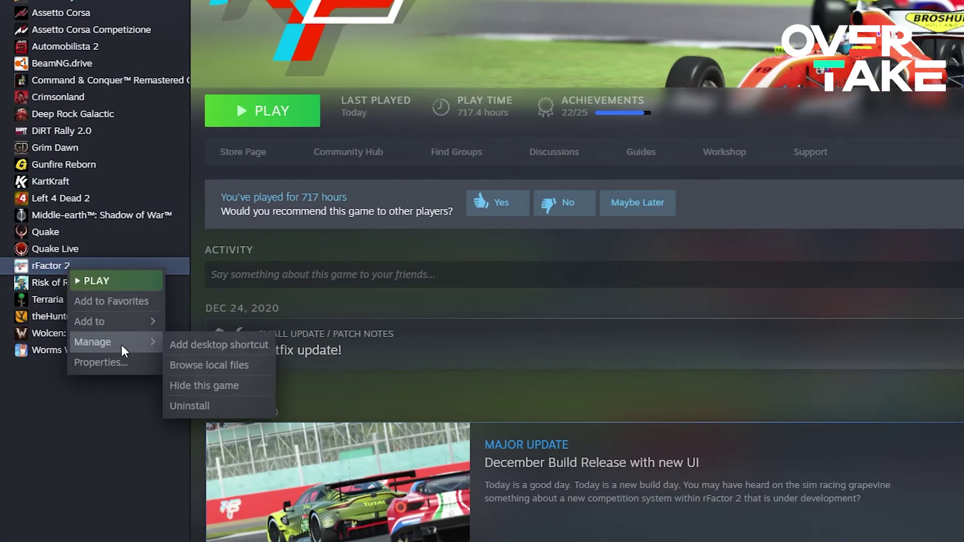
click(209, 352)
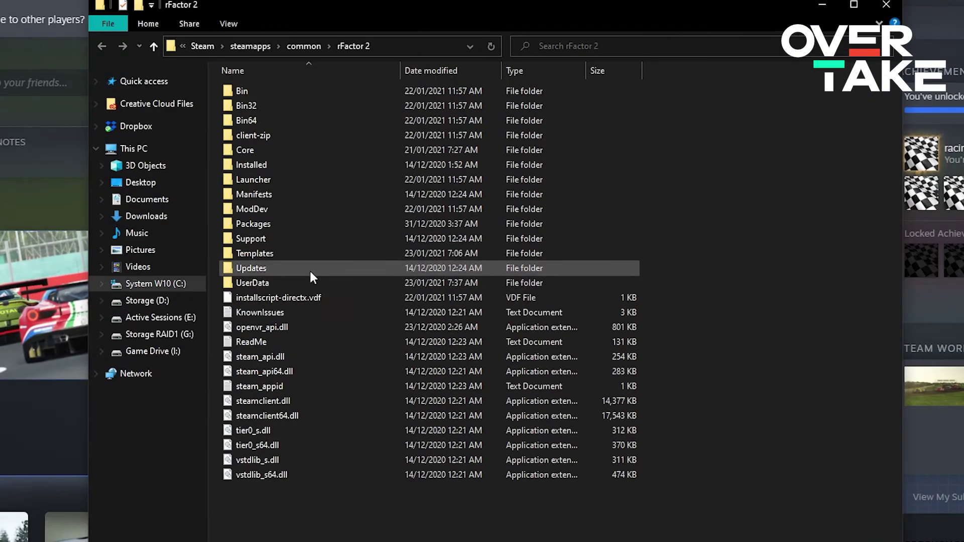
double_click(357, 356)
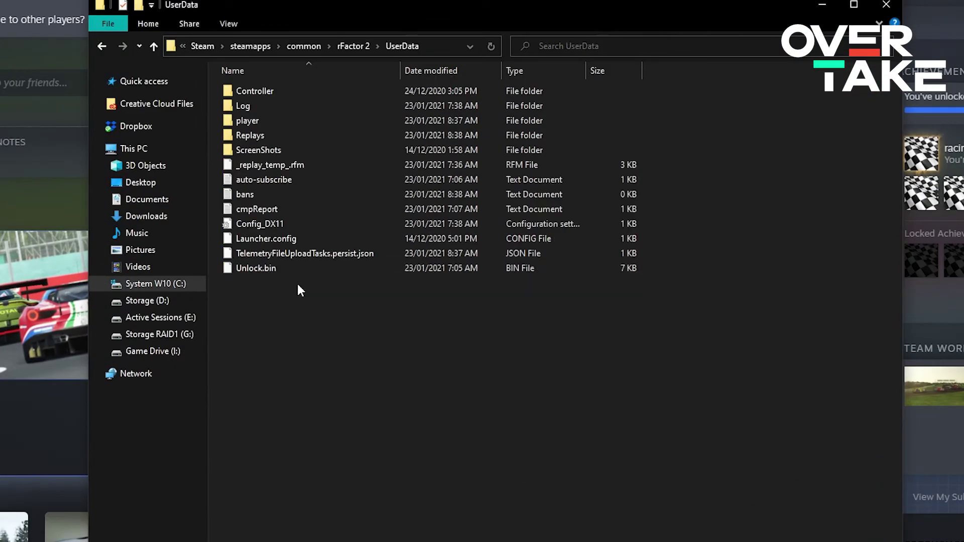
double_click(301, 120)
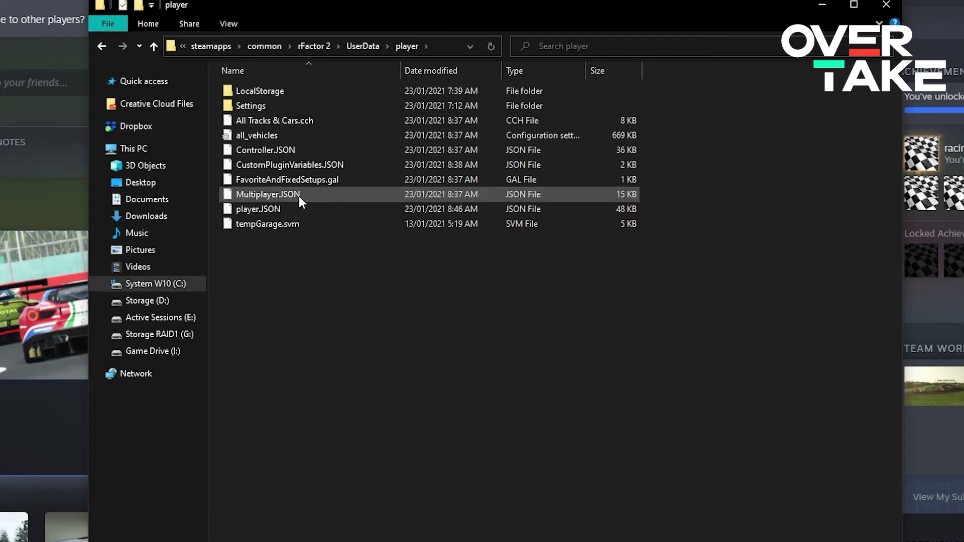
Step: Open the player.JSON file with WordPad
click(293, 210)
right_click(292, 209)
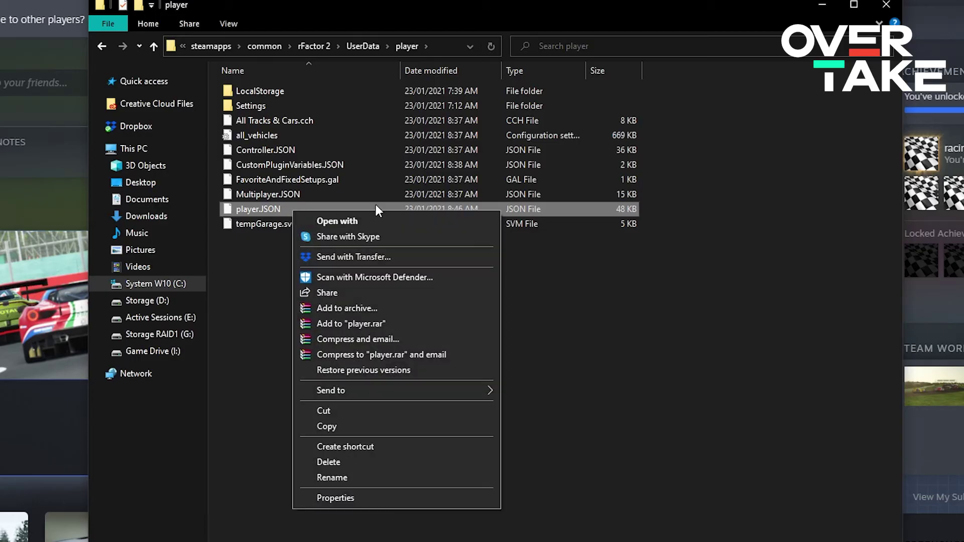
click(369, 221)
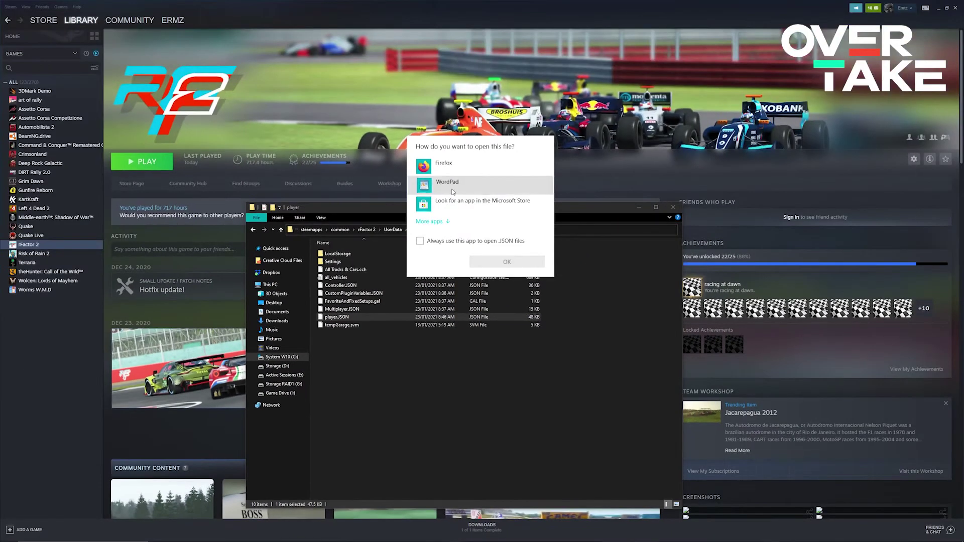
click(452, 185)
click(502, 260)
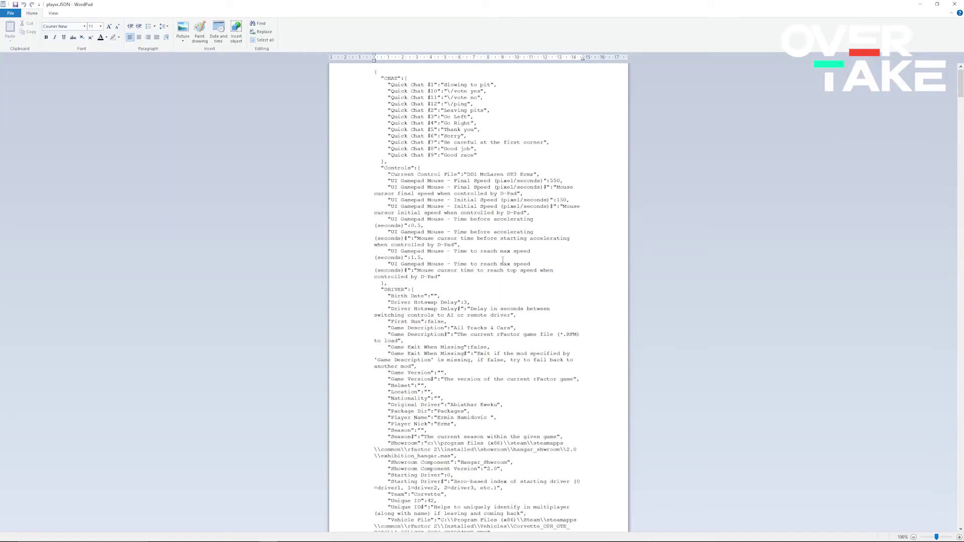
Step: Search the file for "game options" and bring that section into view
key(ctrl+f)
text(game options)
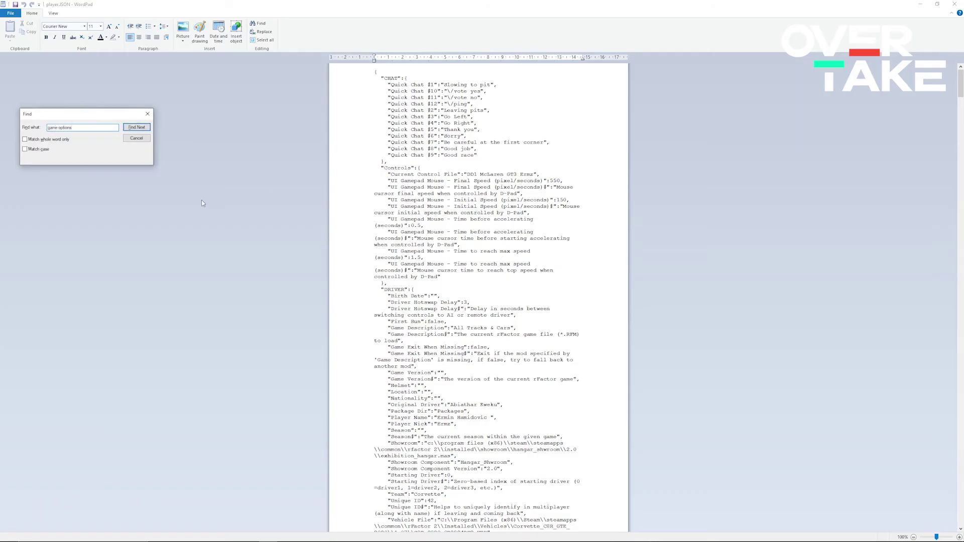
key(Return)
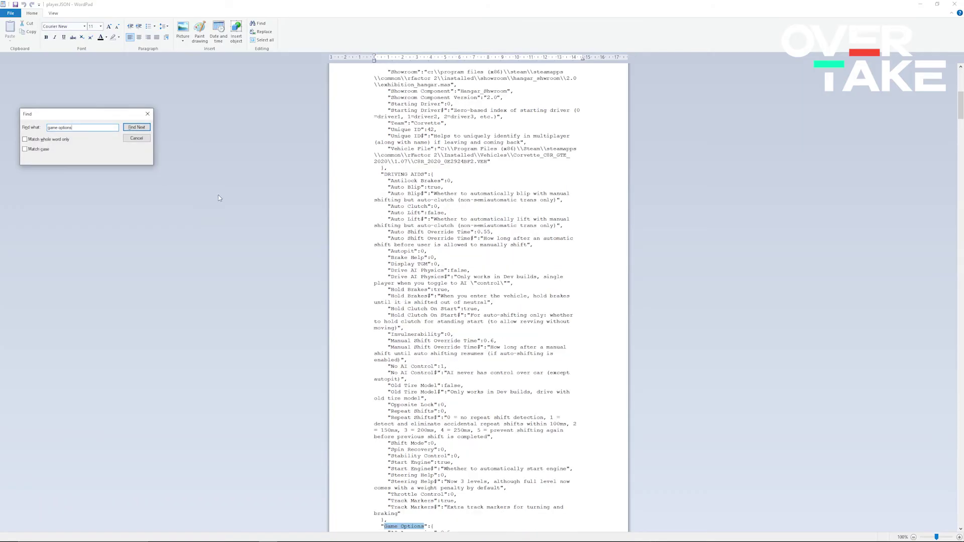
click(147, 113)
scroll(486, 287, down, 15)
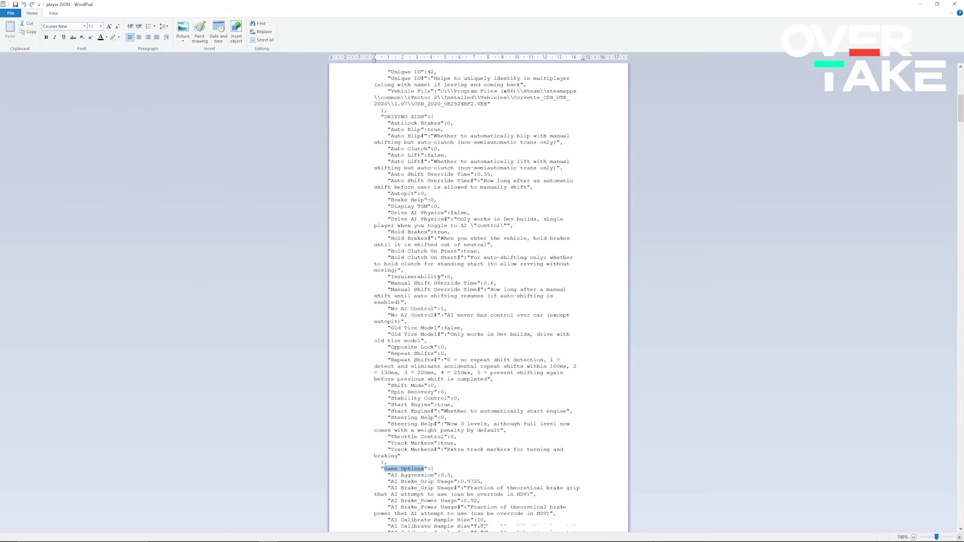
scroll(486, 286, down, 4)
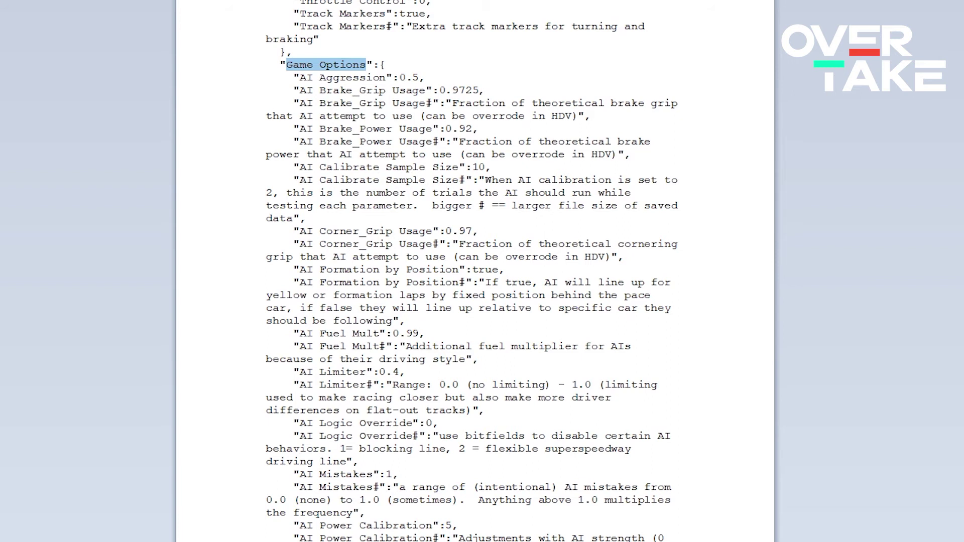
Step: Examine the AI entries under Game Options, highlight the AI Mistakes line, and close the file
click(465, 73)
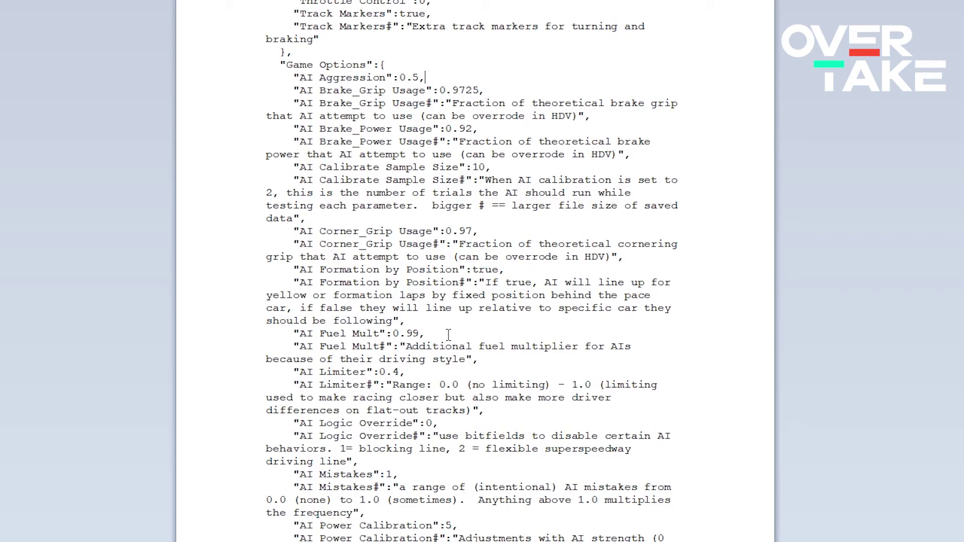
scroll(457, 358, down, 1)
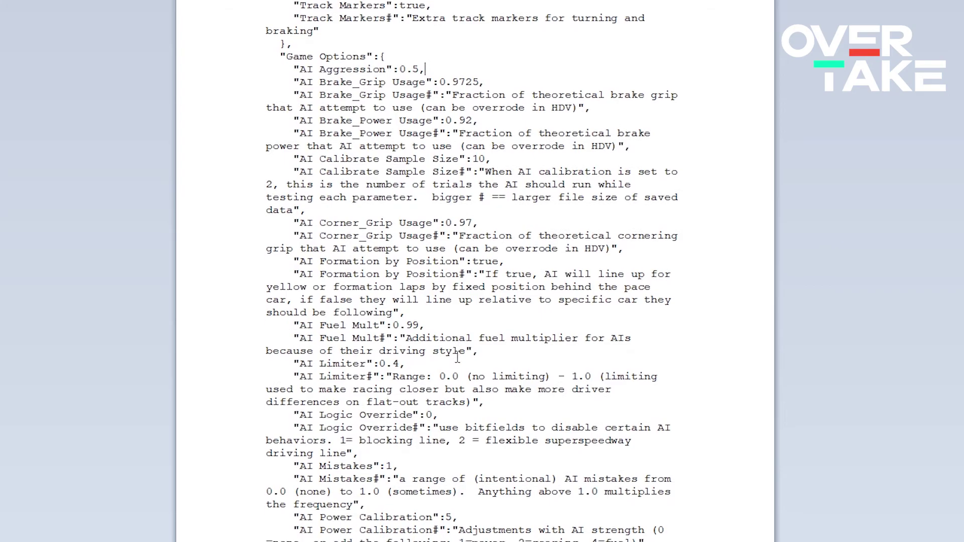
scroll(457, 358, down, 2)
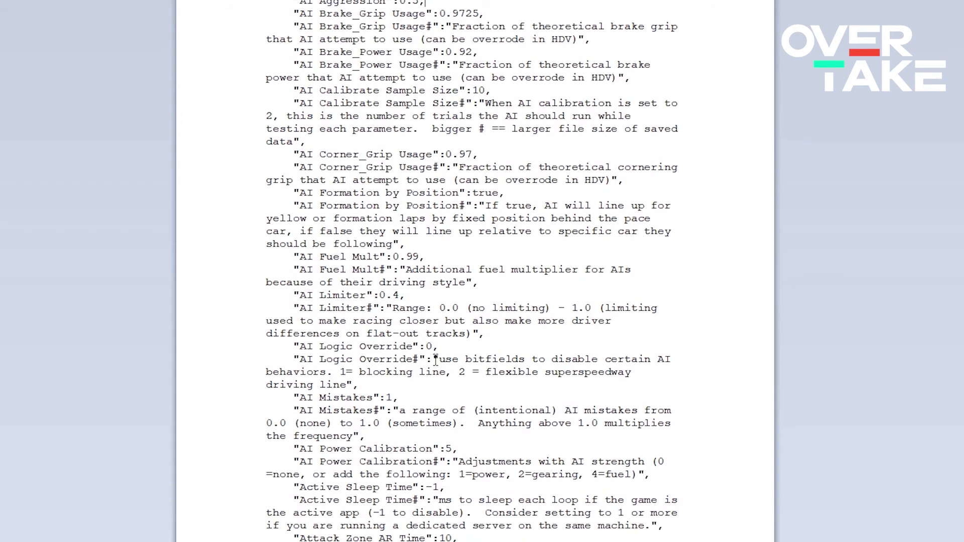
scroll(427, 346, down, 3)
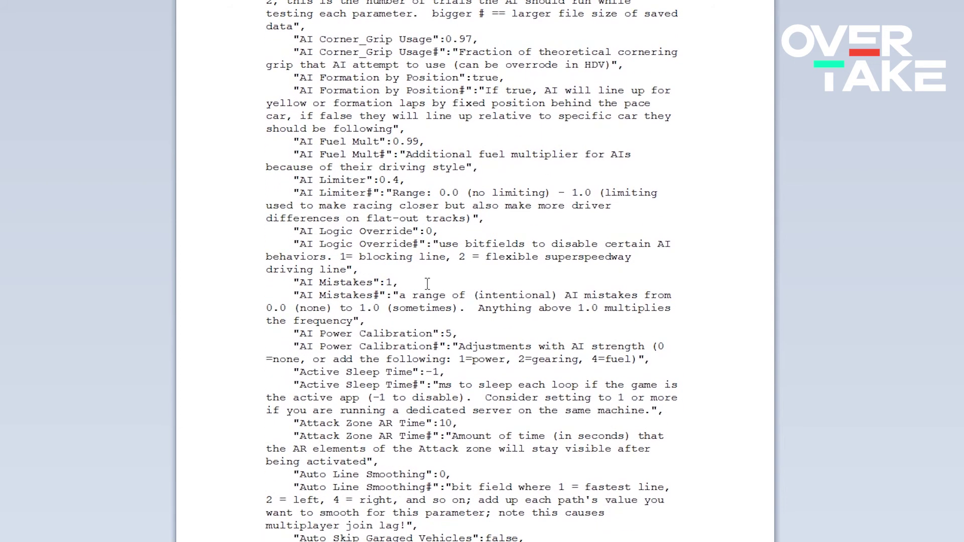
drag(289, 283, 419, 286)
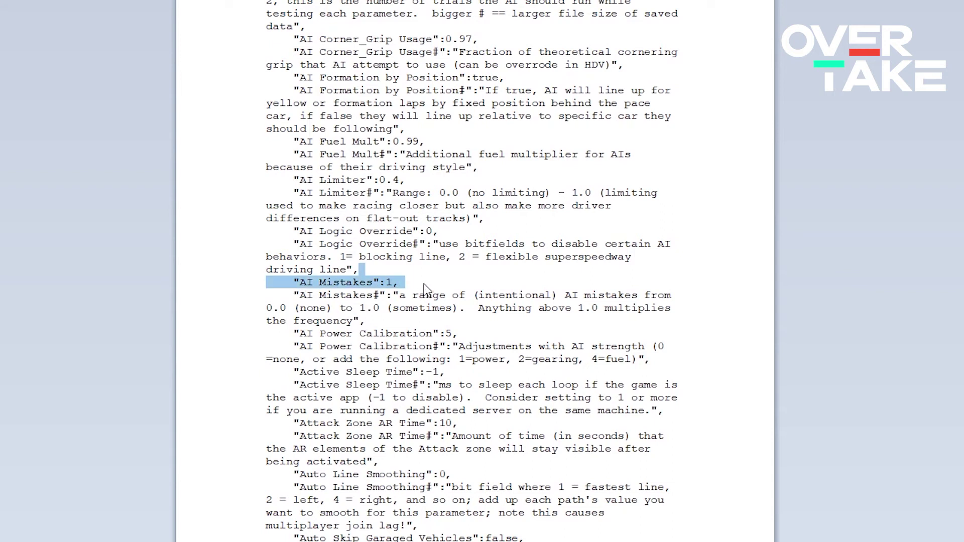
click(424, 286)
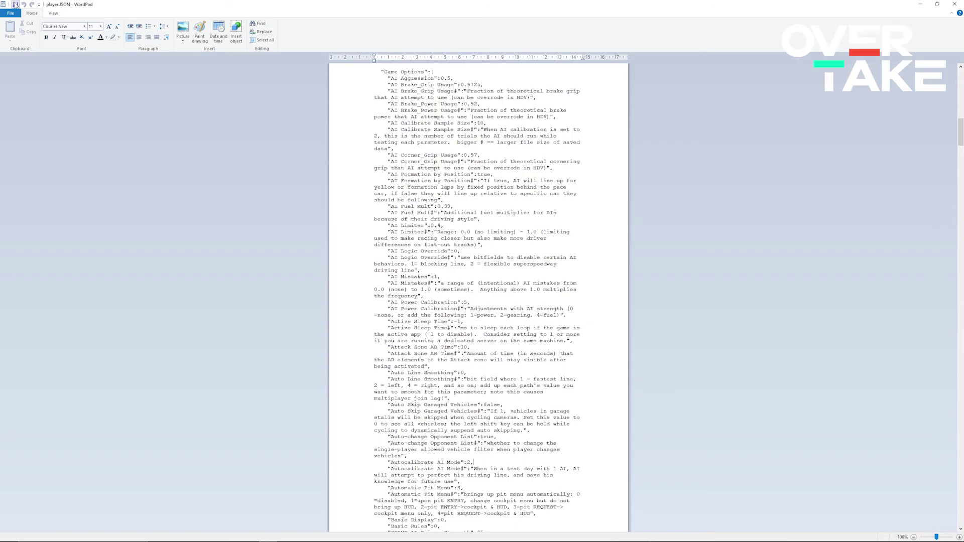
key(Page_Down)
click(955, 5)
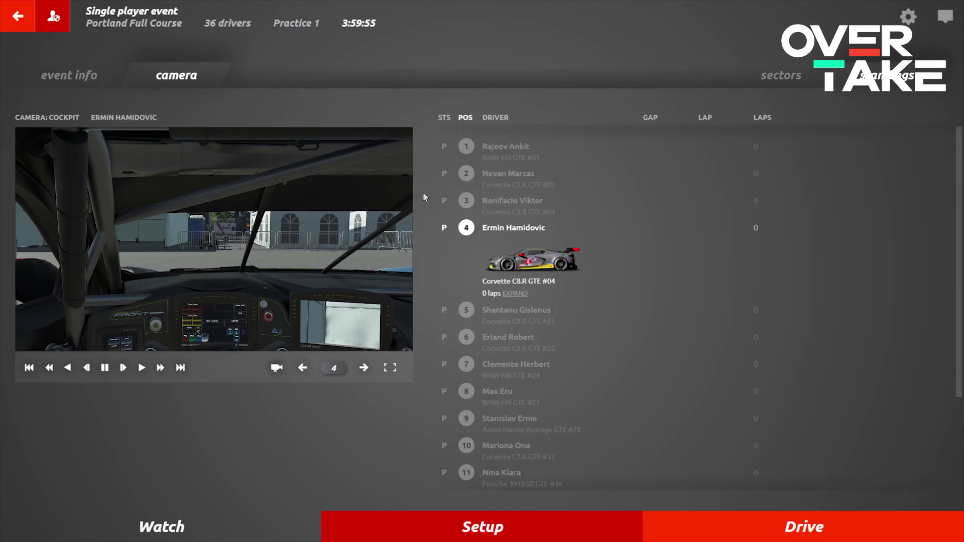
Step: Back in rFactor 2, advance the event from Practice 1 to the next session and close the session controls
click(56, 17)
click(380, 137)
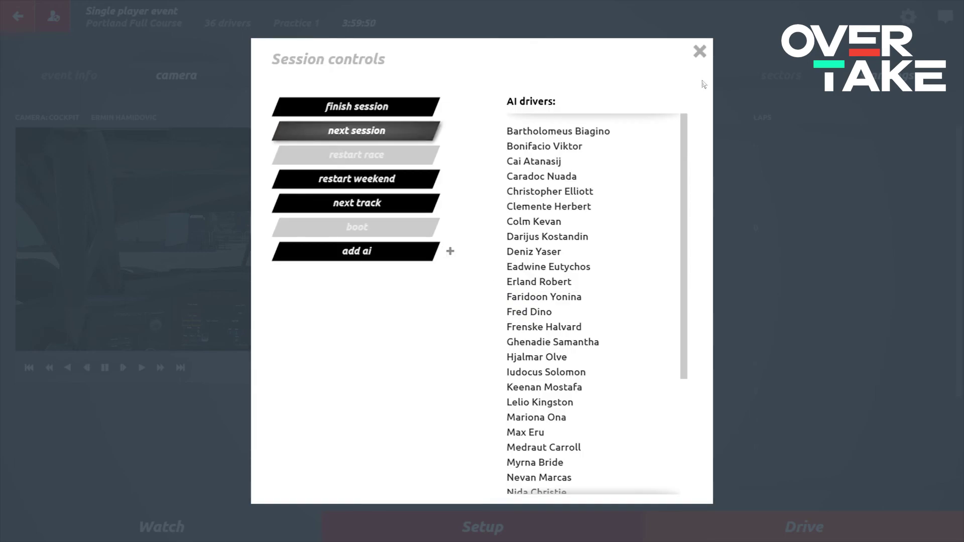
click(699, 51)
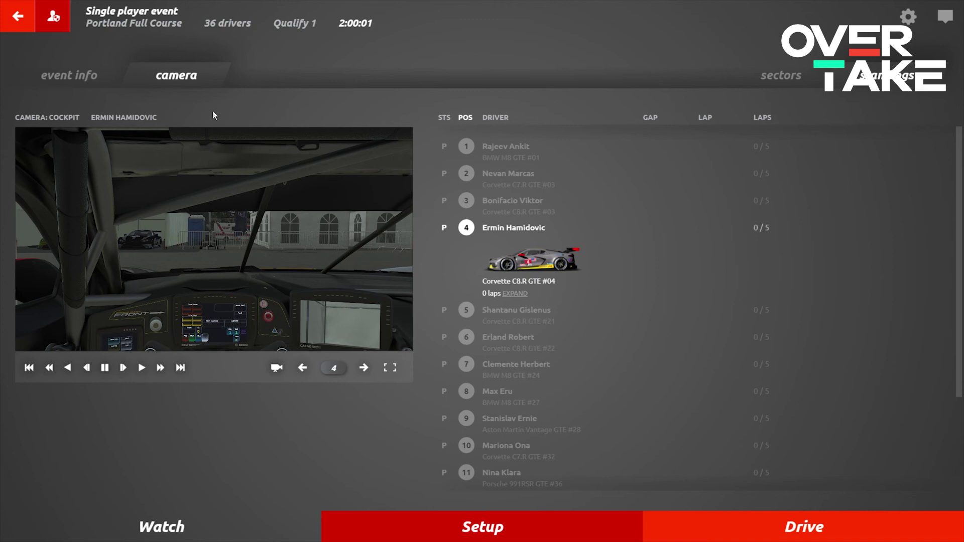
Step: In the event info, enter "mine" as the filename for saving the RealRoad, and close the dialog without saving
click(68, 75)
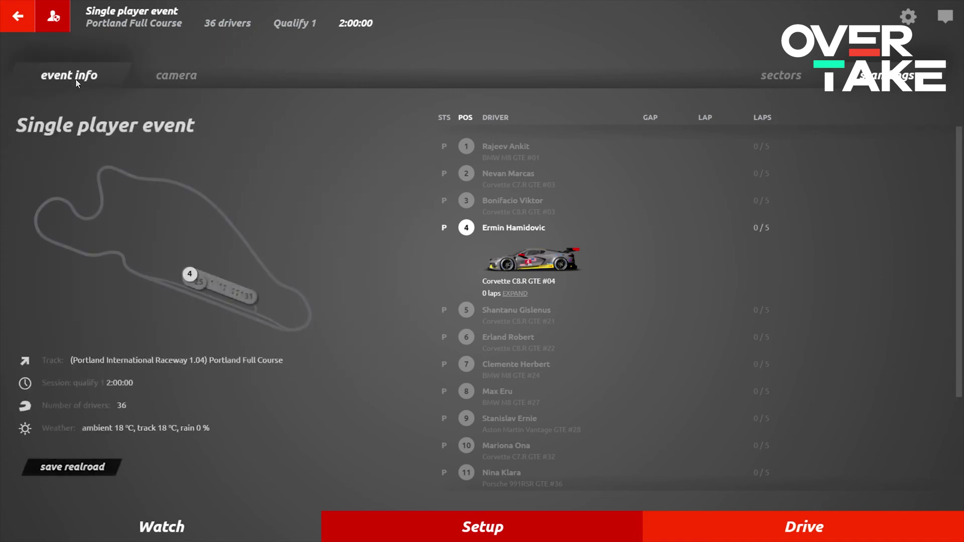
click(68, 470)
click(428, 275)
text(mine)
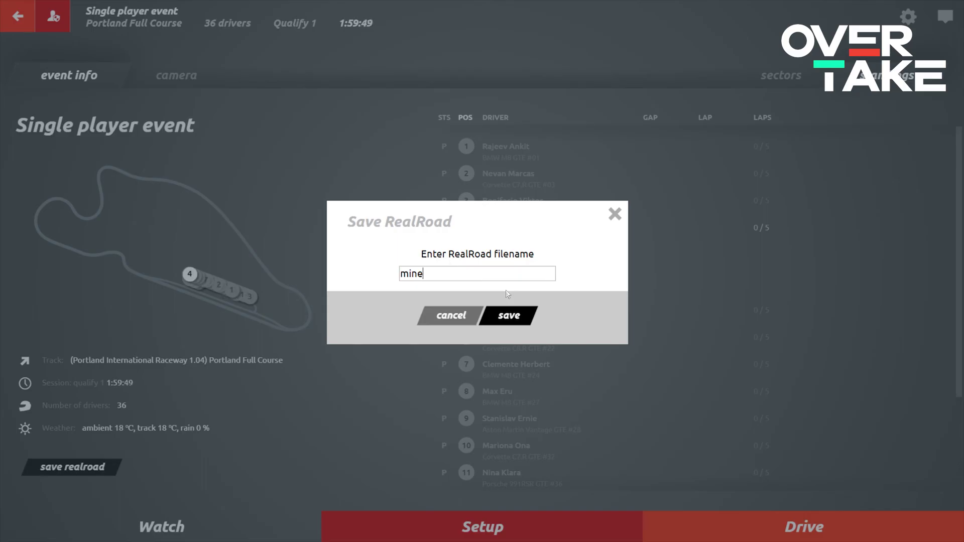
click(614, 214)
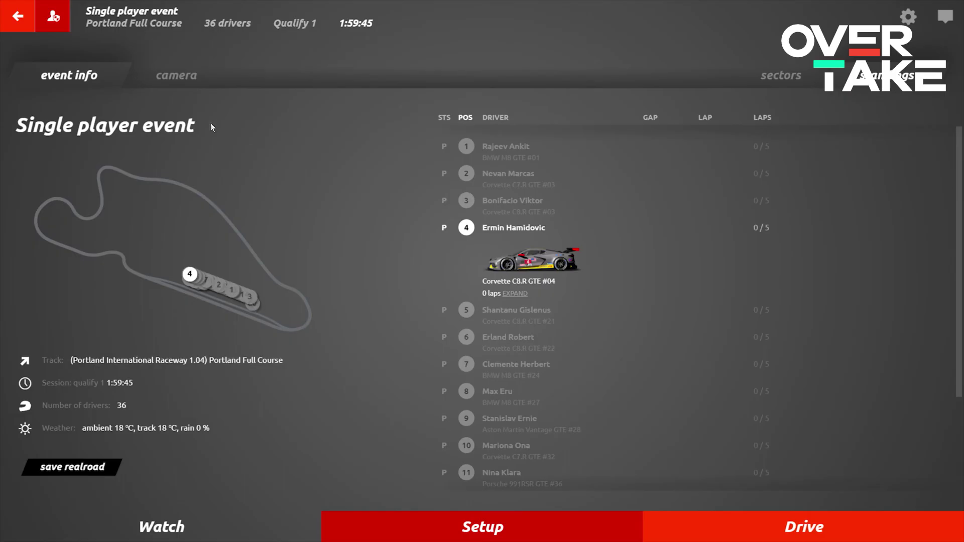
Step: Advance the event from Qualify 1 to Race 1, close the session controls and start driving
click(54, 16)
click(316, 130)
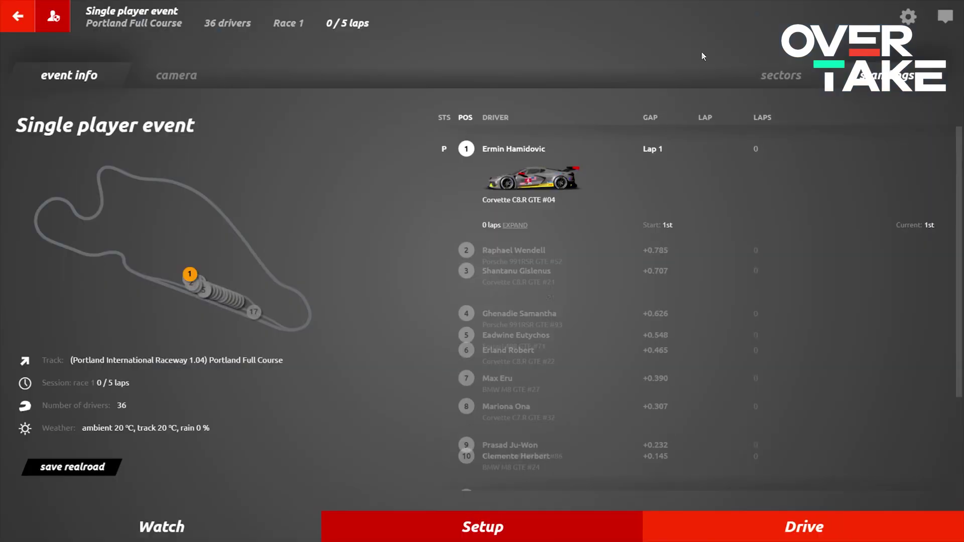
click(700, 52)
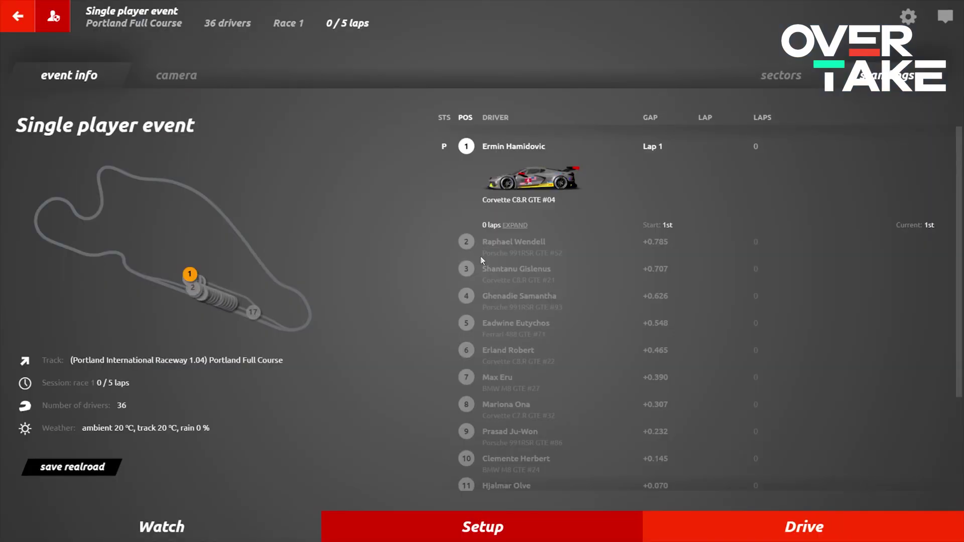
click(745, 538)
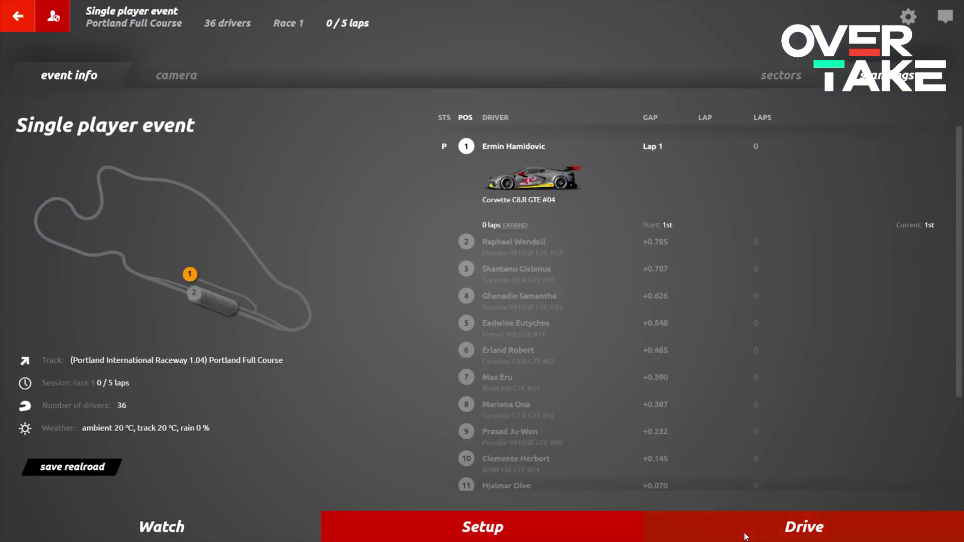